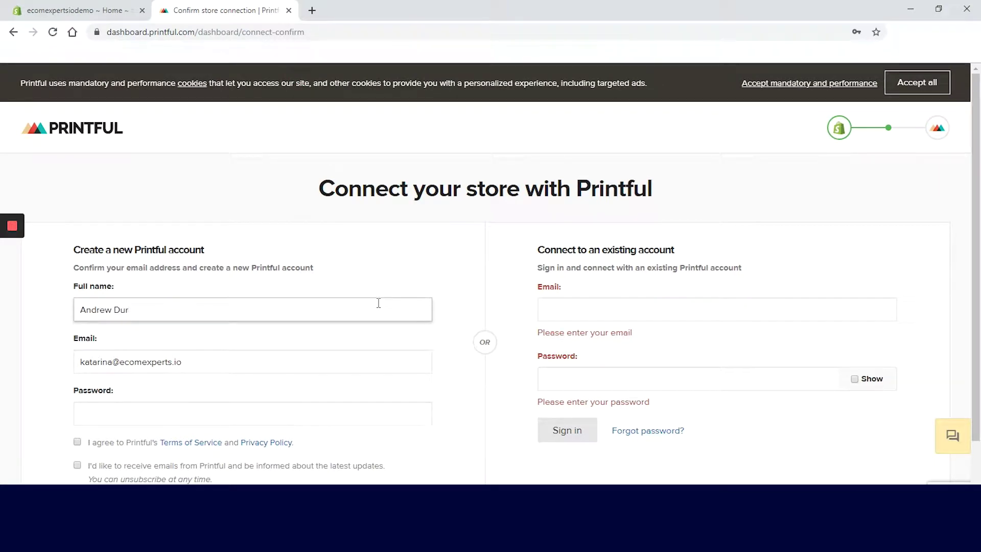
Replace the sign-up e-mail with the company address, add a password, submit, and connect the Shopify store
{"action": "triple_click", "coordinate": [275, 364]}
{"action": "key", "text": "BackSpace"}
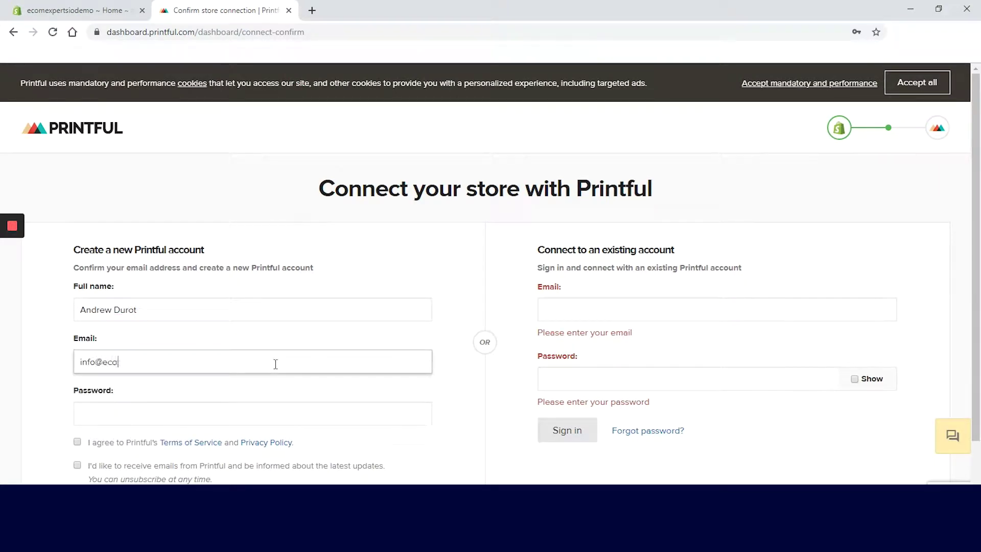
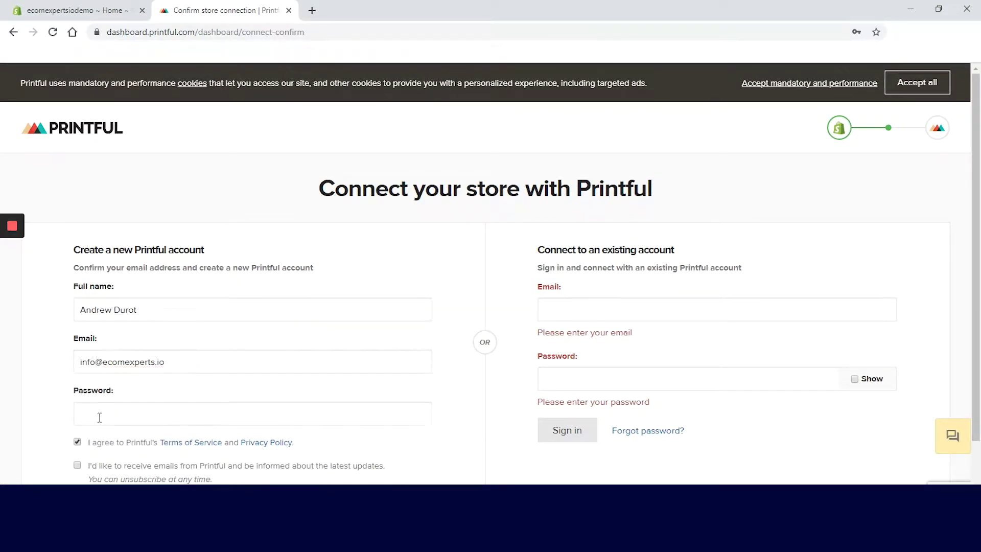
{"action": "left_click", "coordinate": [99, 416]}
{"action": "type", "text": "•••••••••"}
{"action": "key", "text": "Return"}
{"action": "left_click", "coordinate": [405, 208]}
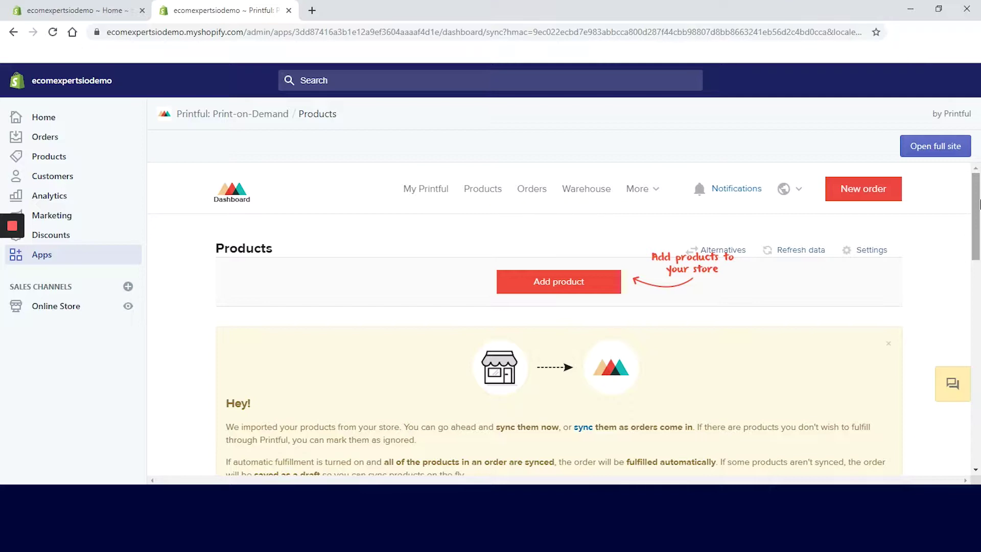
{"action": "left_click", "coordinate": [637, 190]}
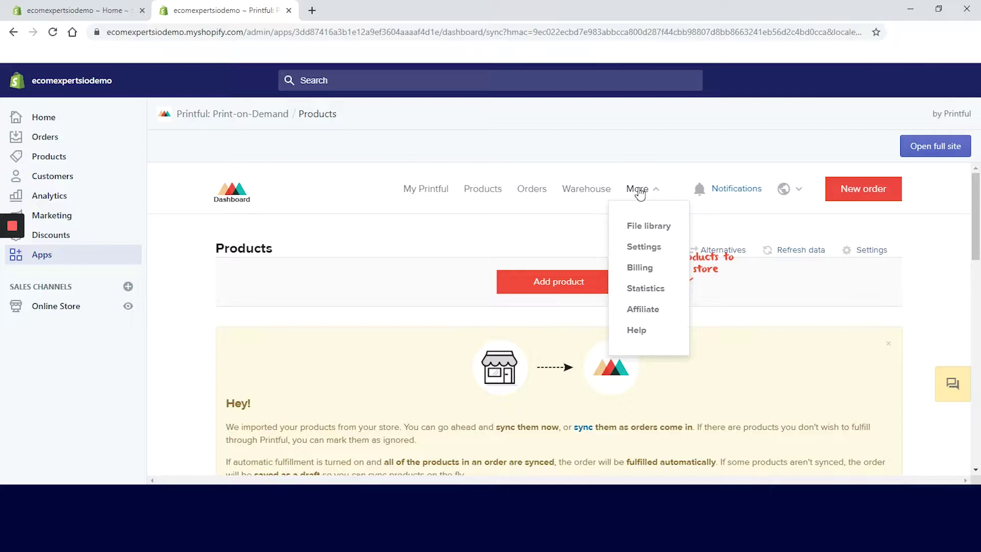
{"action": "left_click", "coordinate": [481, 193]}
{"action": "scroll", "coordinate": [959, 250], "scroll_direction": "down", "scroll_amount": 3}
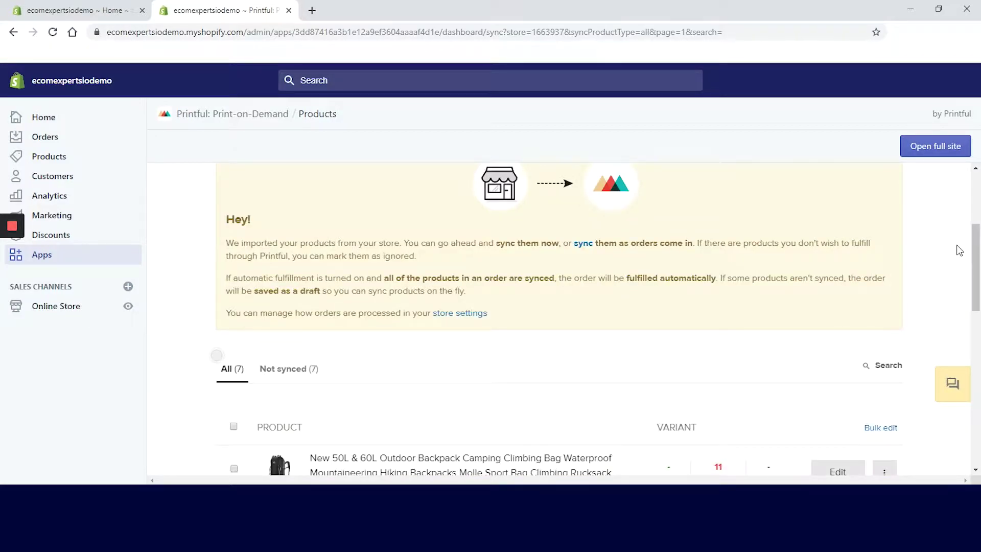
{"action": "scroll", "coordinate": [947, 288], "scroll_direction": "up", "scroll_amount": 3}
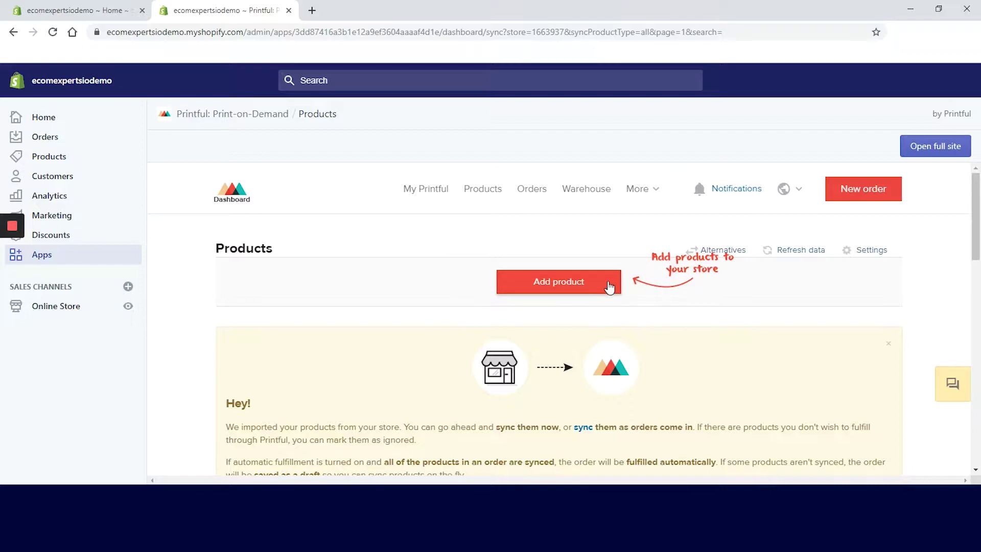
{"action": "left_click", "coordinate": [609, 288]}
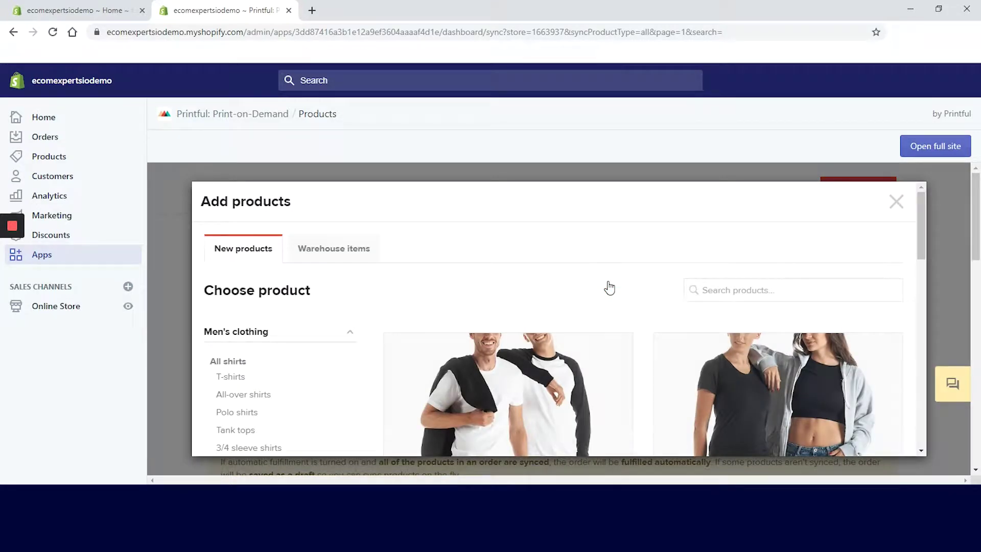
Browse the Men's clothing category in the Printful catalogue
{"action": "scroll", "coordinate": [609, 288], "scroll_direction": "down", "scroll_amount": 3}
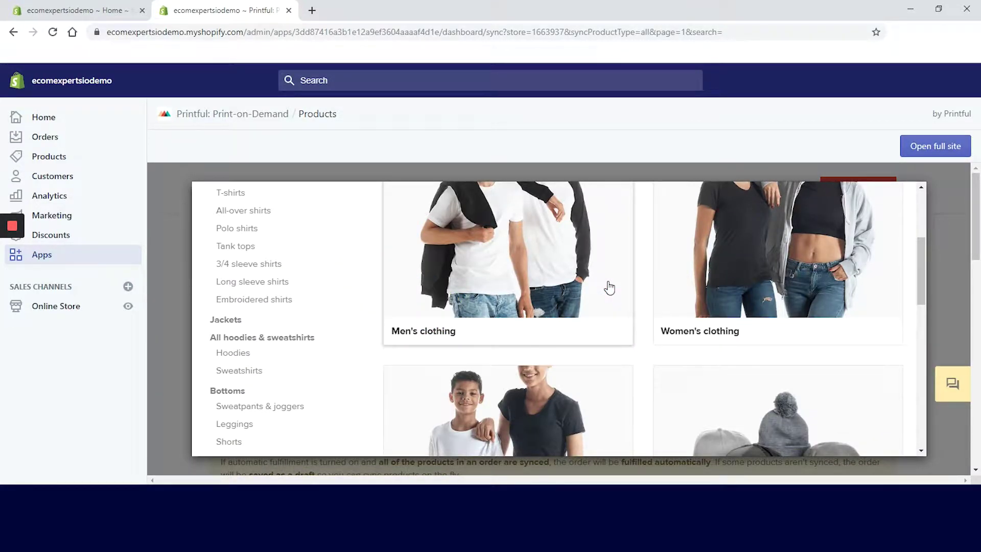
{"action": "left_click", "coordinate": [609, 288]}
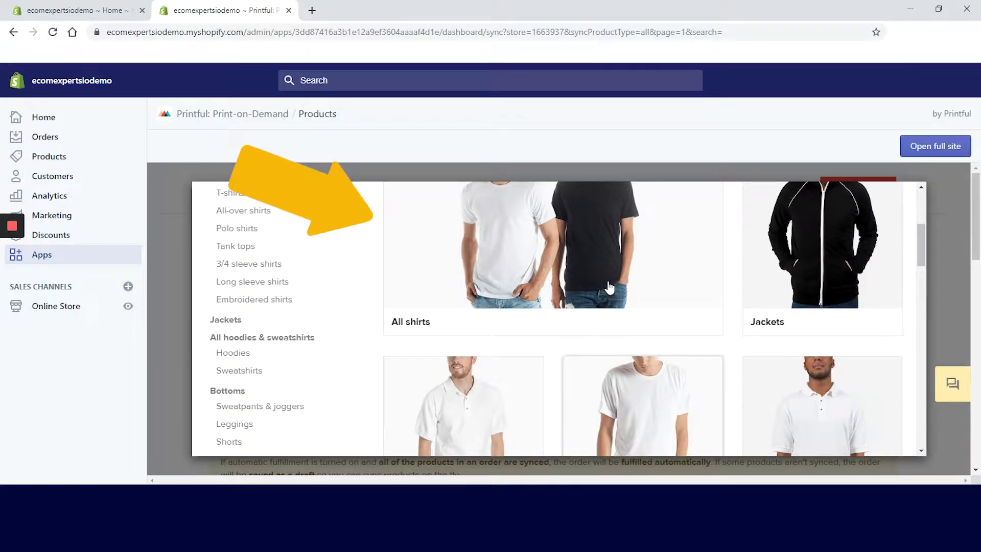
{"action": "scroll", "coordinate": [610, 287], "scroll_direction": "up", "scroll_amount": 4}
{"action": "scroll", "coordinate": [609, 288], "scroll_direction": "down", "scroll_amount": 10}
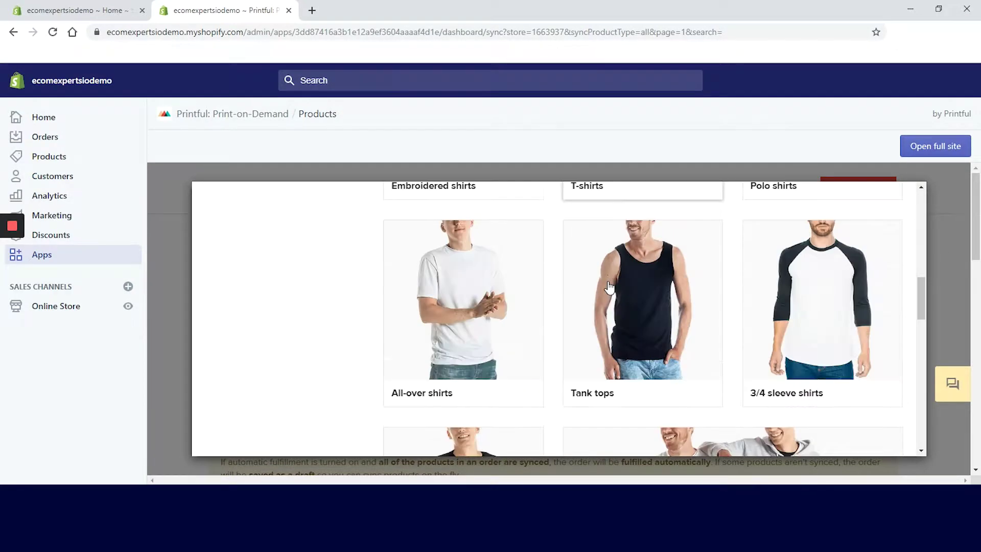
{"action": "scroll", "coordinate": [609, 288], "scroll_direction": "up", "scroll_amount": 3}
Show Kids & youth clothing › All shirts and scroll to the T-shirt cards
{"action": "left_click", "coordinate": [335, 217]}
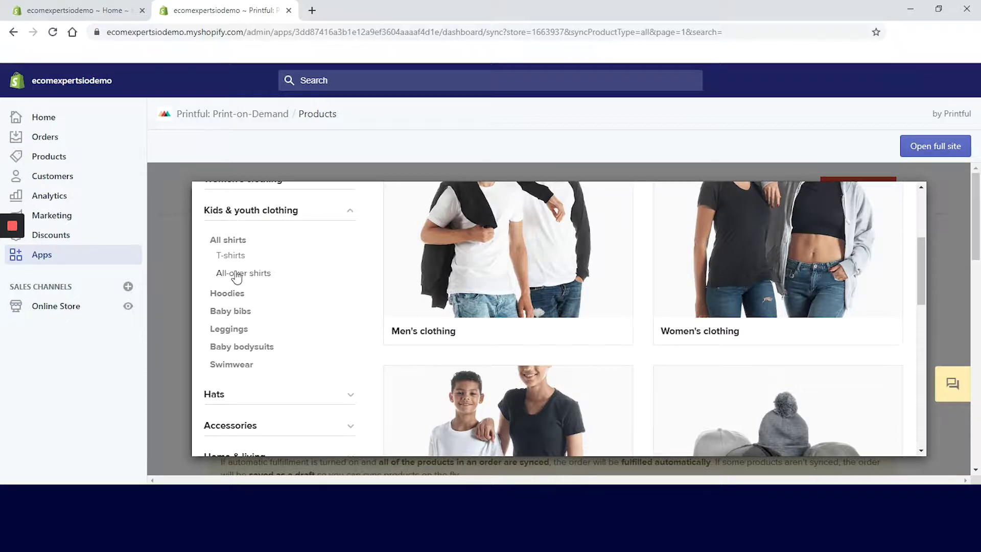
{"action": "left_click", "coordinate": [229, 241]}
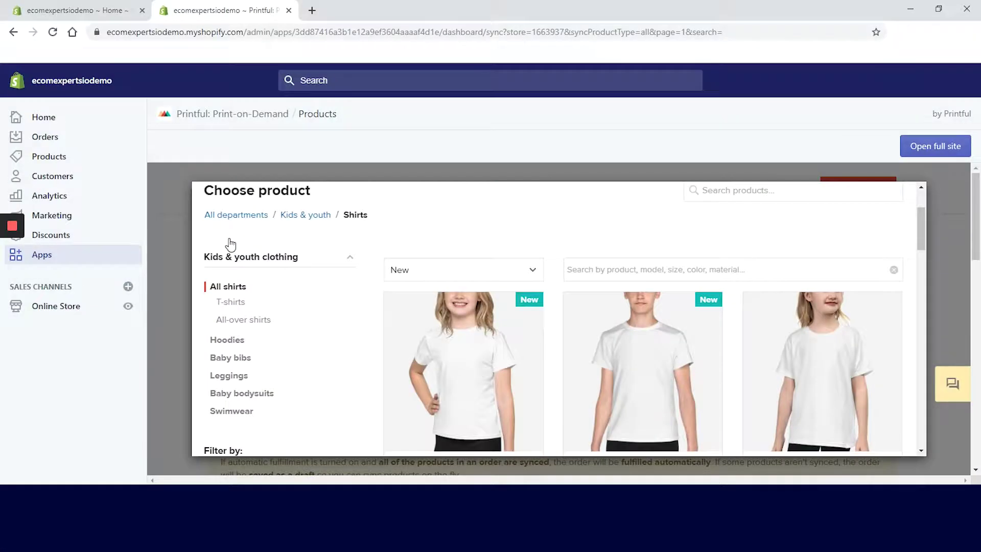
{"action": "left_click", "coordinate": [346, 264]}
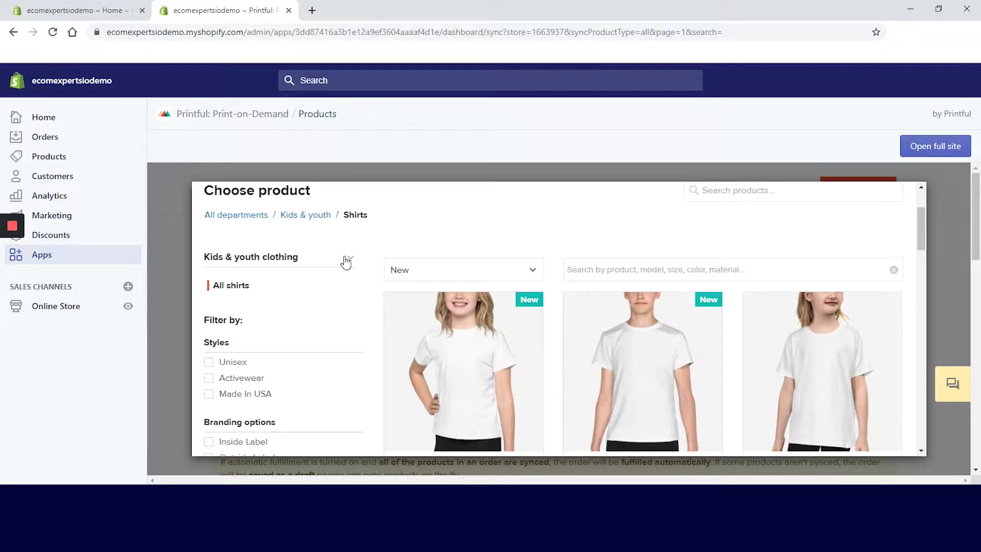
{"action": "scroll", "coordinate": [358, 306], "scroll_direction": "up", "scroll_amount": 2}
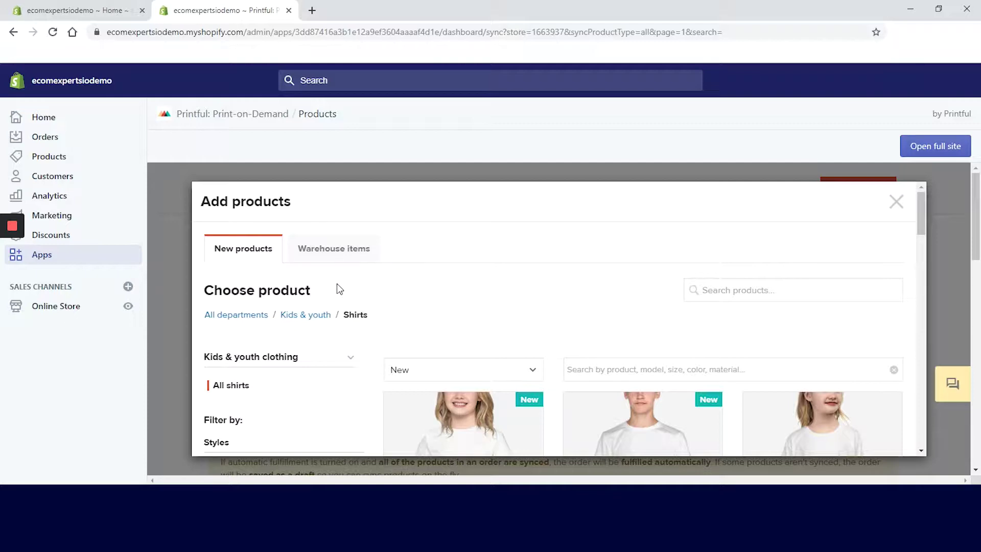
{"action": "scroll", "coordinate": [493, 304], "scroll_direction": "down", "scroll_amount": 12}
{"action": "scroll", "coordinate": [498, 304], "scroll_direction": "up", "scroll_amount": 12}
{"action": "left_click_drag", "start_coordinate": [925, 235], "coordinate": [937, 273]}
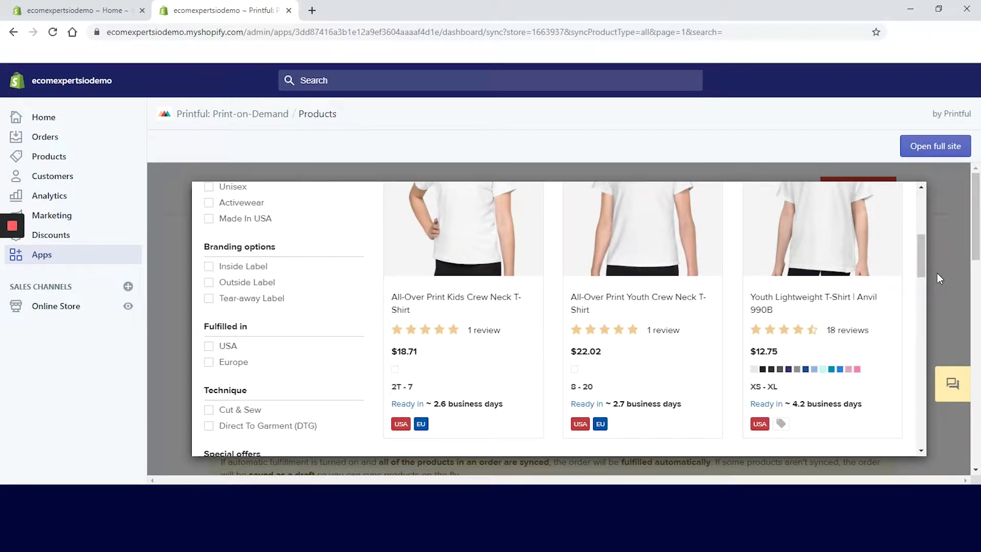
Open the All-Over Print Kids Crew Neck T-Shirt product
{"action": "left_click", "coordinate": [421, 288]}
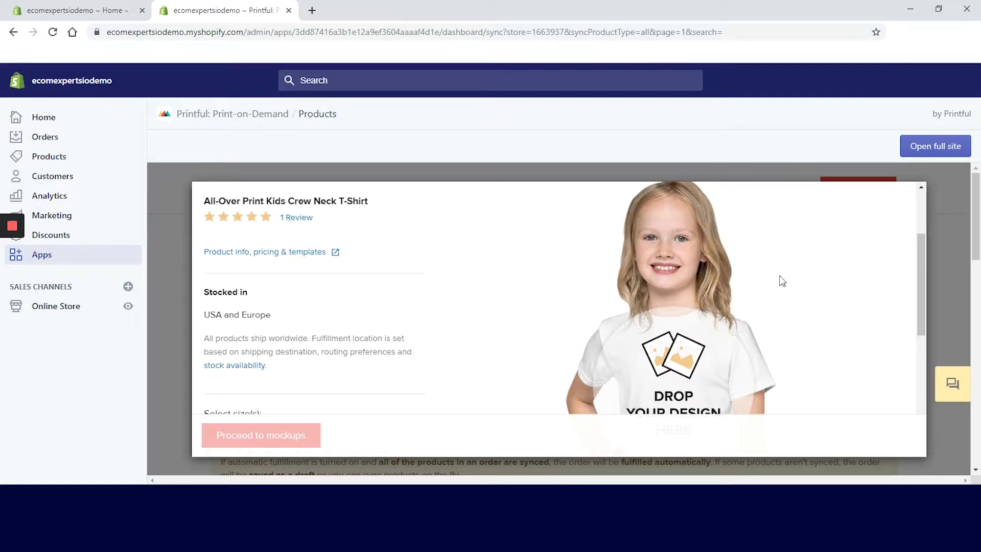
{"action": "scroll", "coordinate": [923, 271], "scroll_direction": "down", "scroll_amount": 2}
{"action": "left_click_drag", "start_coordinate": [923, 270], "coordinate": [961, 404]}
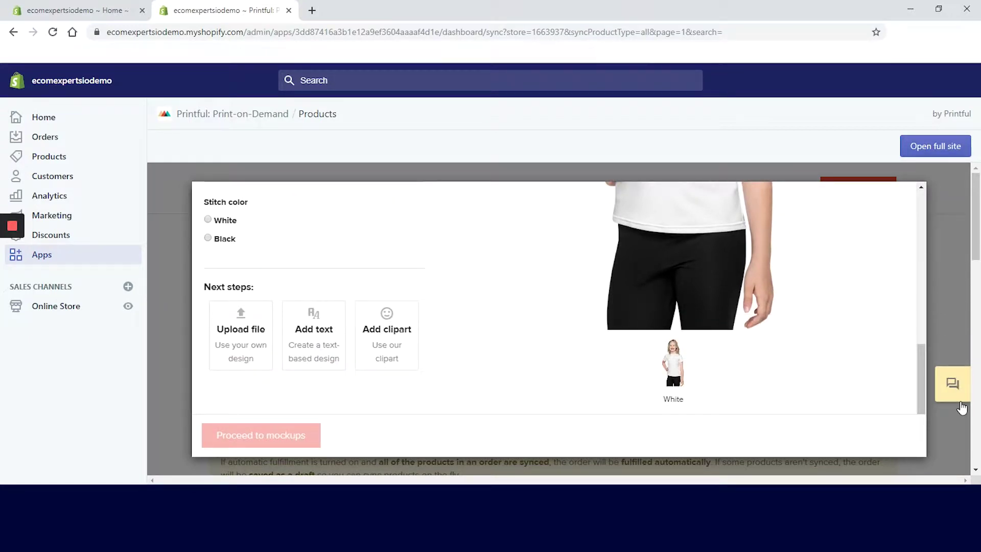
{"action": "scroll", "coordinate": [919, 358], "scroll_direction": "up", "scroll_amount": 10}
Check the Back, Right sleeve, Left sleeve and Front print areas, then scroll down
{"action": "left_click", "coordinate": [628, 192]}
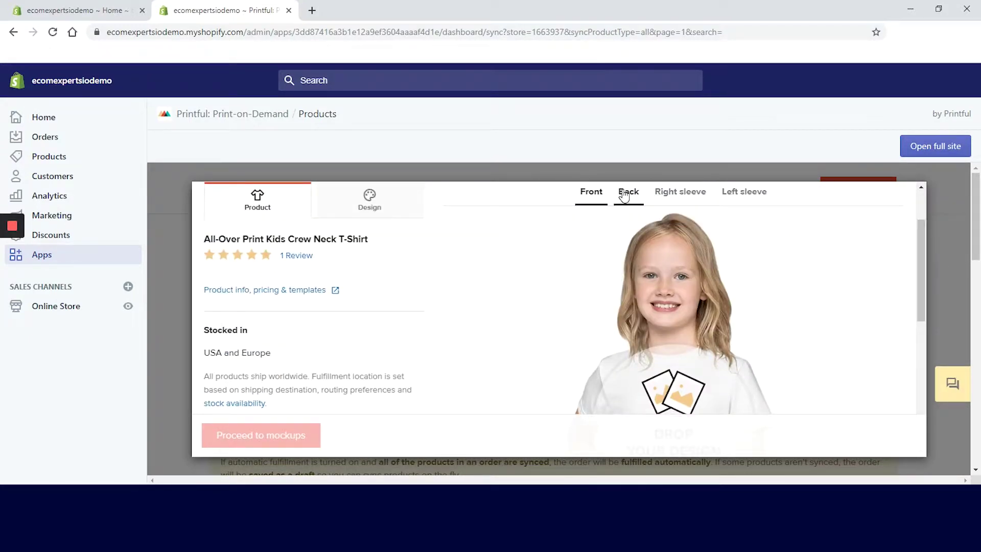
{"action": "left_click", "coordinate": [655, 193]}
{"action": "left_click", "coordinate": [744, 192]}
{"action": "scroll", "coordinate": [919, 312], "scroll_direction": "down", "scroll_amount": 2}
{"action": "scroll", "coordinate": [595, 273], "scroll_direction": "up", "scroll_amount": 4}
{"action": "left_click", "coordinate": [595, 273]}
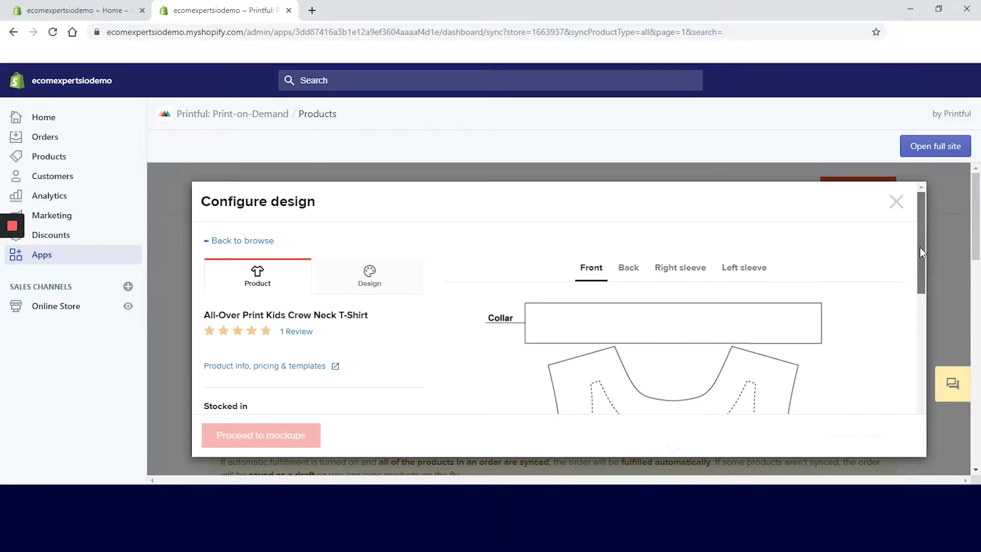
{"action": "scroll", "coordinate": [914, 274], "scroll_direction": "down", "scroll_amount": 1}
{"action": "left_click_drag", "start_coordinate": [914, 273], "coordinate": [912, 327]}
Upload logof4f4f4.png, place it on the shirt front, and shrink it to Good / 364 DPI
{"action": "left_click", "coordinate": [635, 287]}
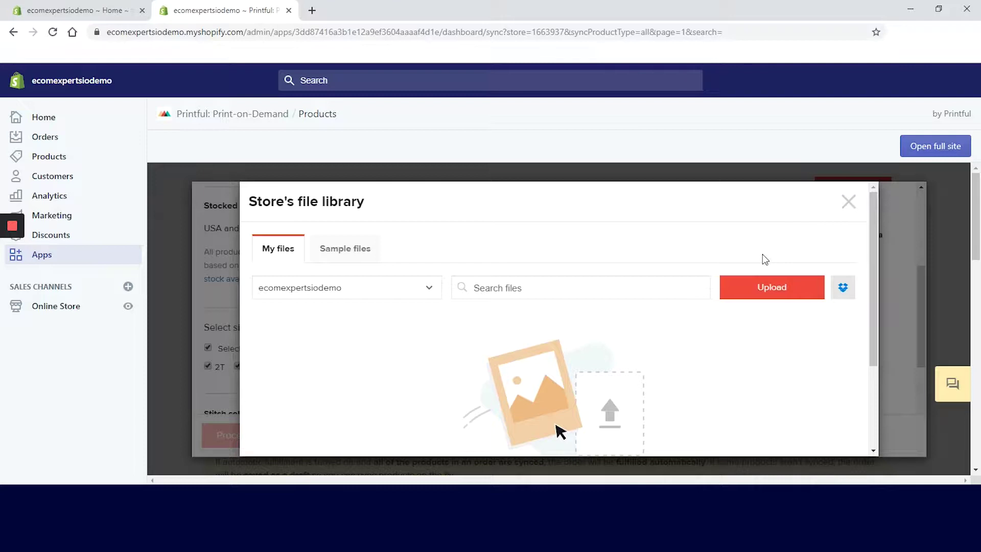
{"action": "left_click_drag", "start_coordinate": [873, 268], "coordinate": [871, 289]}
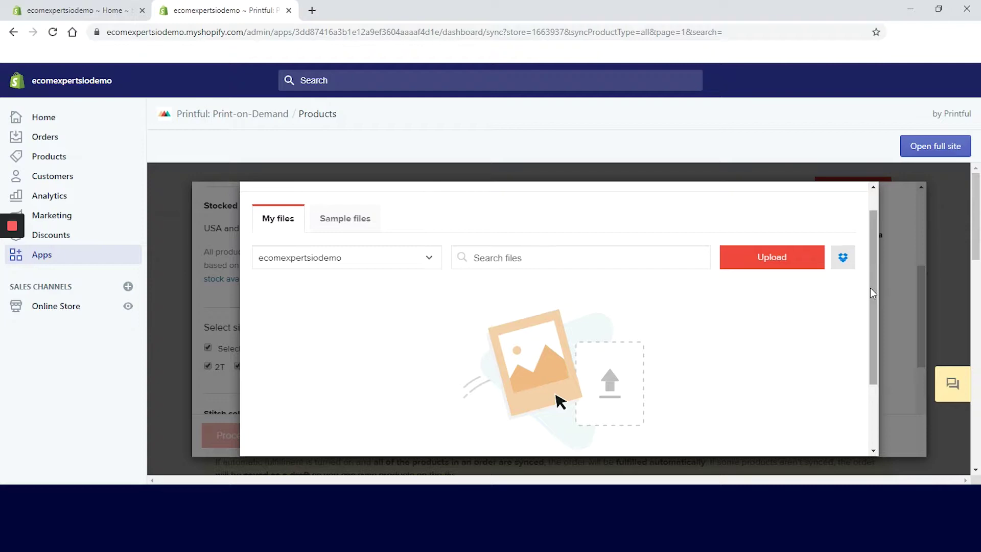
{"action": "left_click", "coordinate": [767, 257]}
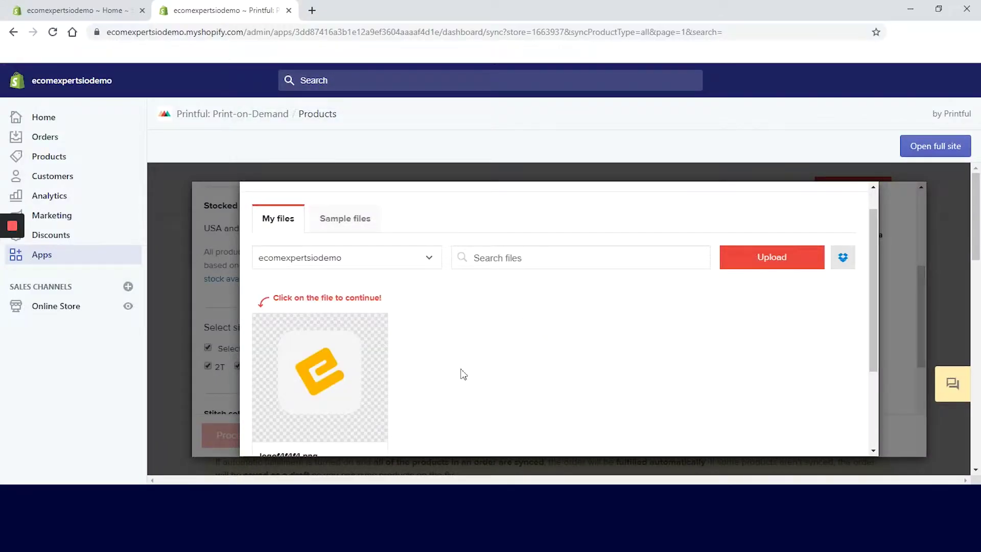
{"action": "mouse_move", "coordinate": [369, 407]}
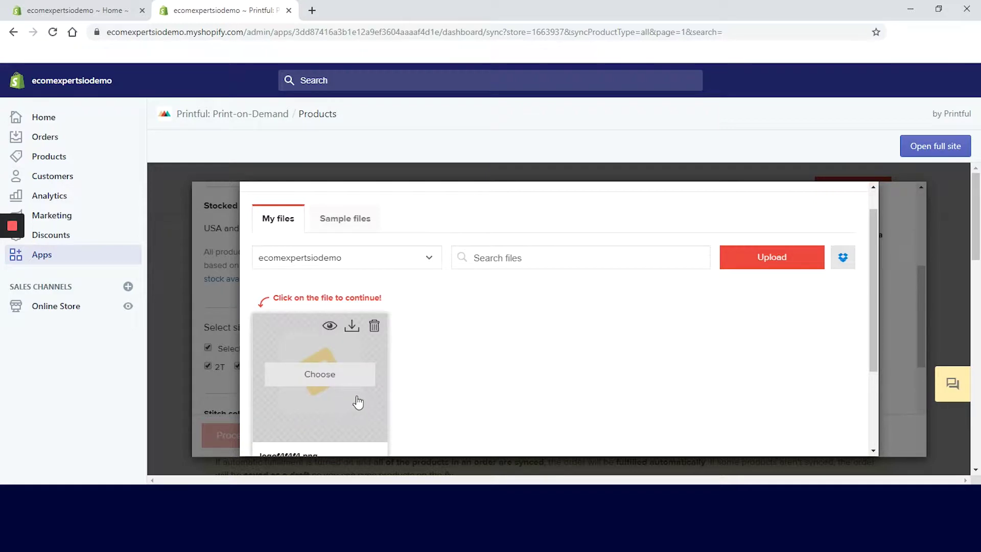
{"action": "left_click", "coordinate": [357, 402]}
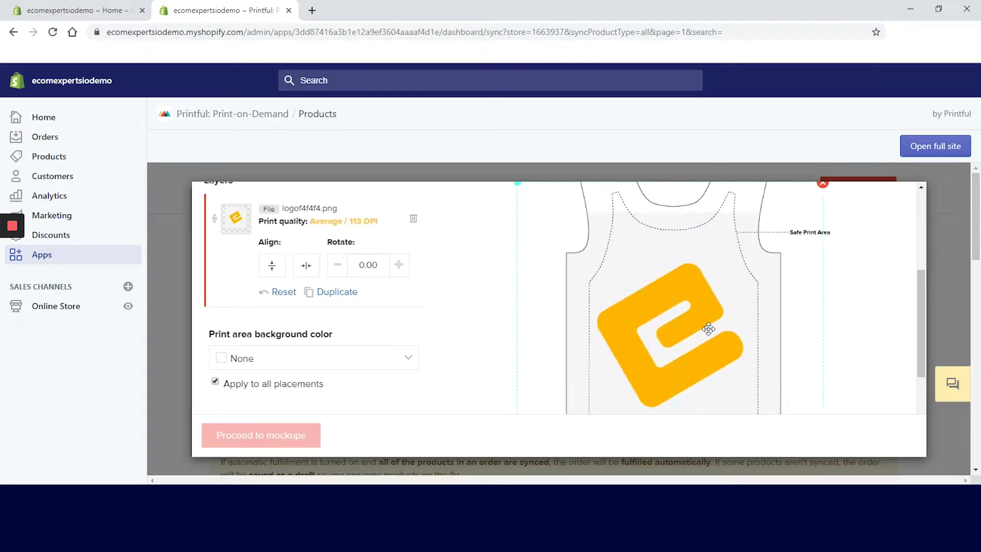
{"action": "scroll", "coordinate": [707, 328], "scroll_direction": "down", "scroll_amount": 5}
{"action": "left_click_drag", "start_coordinate": [786, 275], "coordinate": [710, 224]}
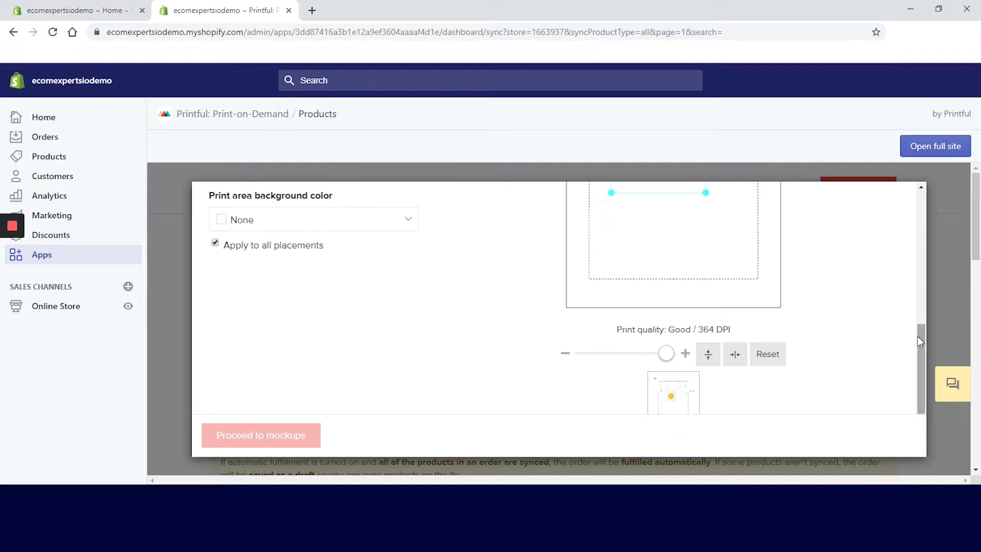
{"action": "scroll", "coordinate": [649, 323], "scroll_direction": "up", "scroll_amount": 3}
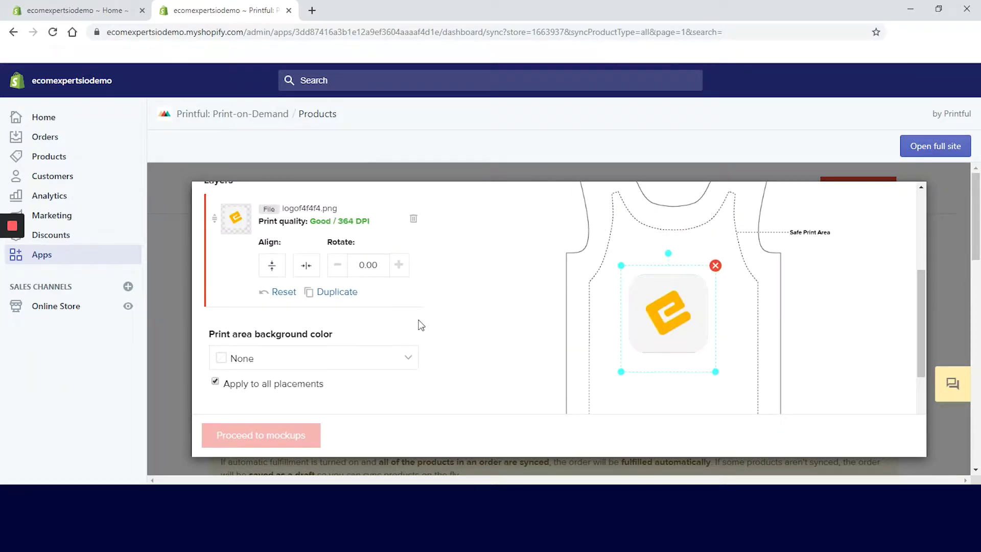
{"action": "scroll", "coordinate": [388, 302], "scroll_direction": "down", "scroll_amount": 4}
Continue to mockups without back and sleeve files, keeping the white main mockup image
{"action": "left_click", "coordinate": [300, 437]}
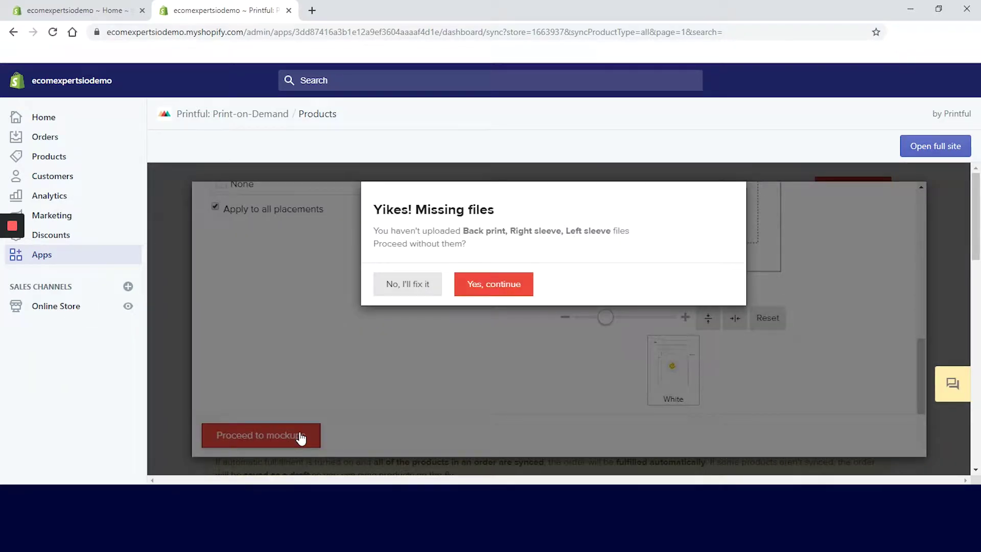
{"action": "left_click", "coordinate": [514, 282]}
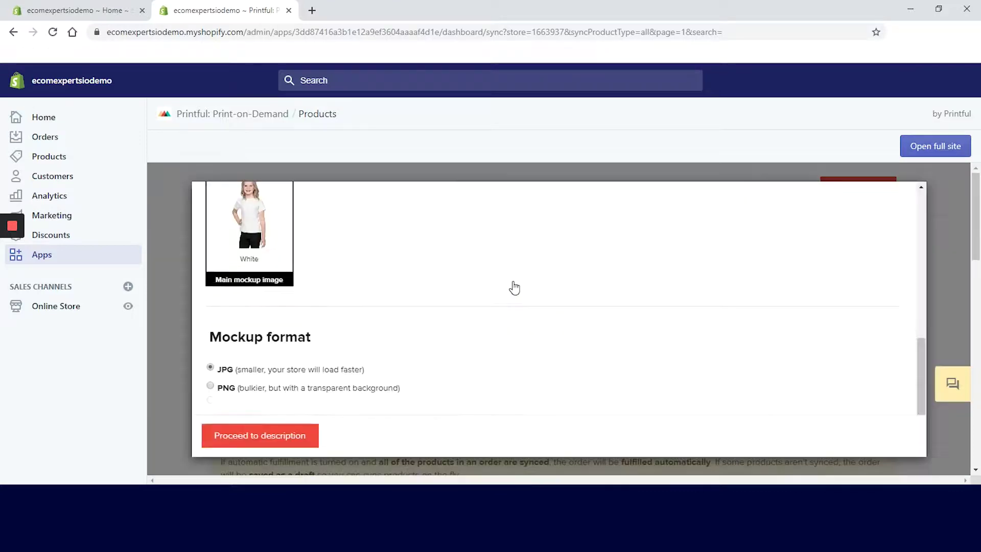
{"action": "scroll", "coordinate": [485, 303], "scroll_direction": "up", "scroll_amount": 8}
{"action": "scroll", "coordinate": [485, 303], "scroll_direction": "down", "scroll_amount": 8}
{"action": "scroll", "coordinate": [486, 303], "scroll_direction": "up", "scroll_amount": 3}
{"action": "scroll", "coordinate": [487, 301], "scroll_direction": "up", "scroll_amount": 5}
{"action": "scroll", "coordinate": [489, 286], "scroll_direction": "down", "scroll_amount": 8}
Retitle the product 'Back to School T-Shirt' with an English description and proceed to pricing
{"action": "left_click", "coordinate": [279, 433]}
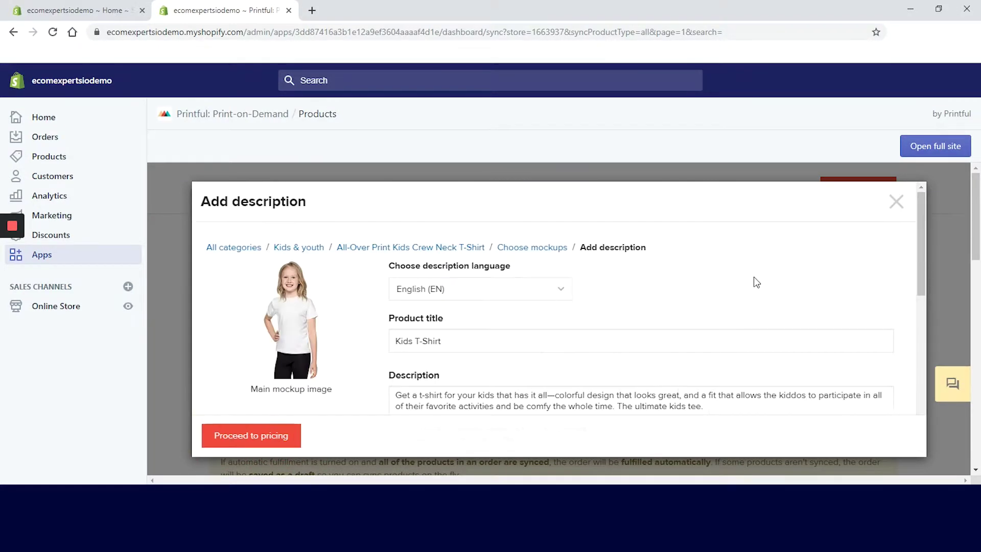
{"action": "left_click", "coordinate": [524, 300]}
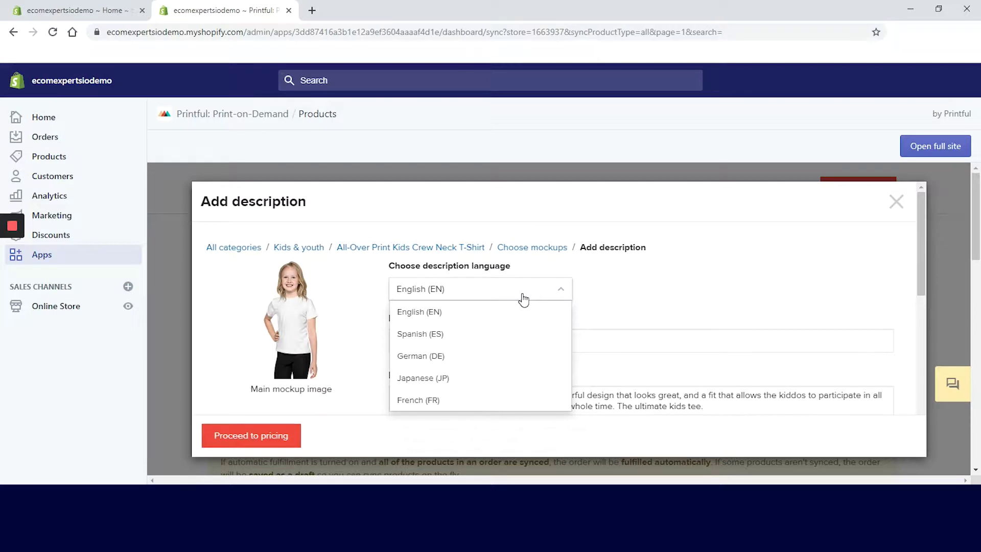
{"action": "left_click", "coordinate": [522, 304]}
{"action": "triple_click", "coordinate": [534, 342]}
{"action": "type", "text": "Back to School "}
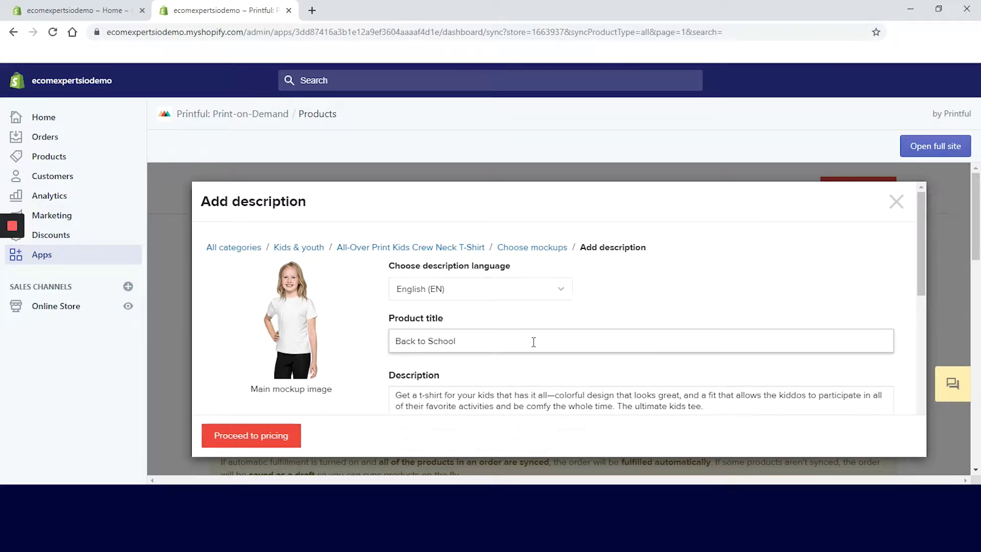
{"action": "type", "text": "T-Shirt"}
{"action": "left_click_drag", "start_coordinate": [923, 282], "coordinate": [913, 429]}
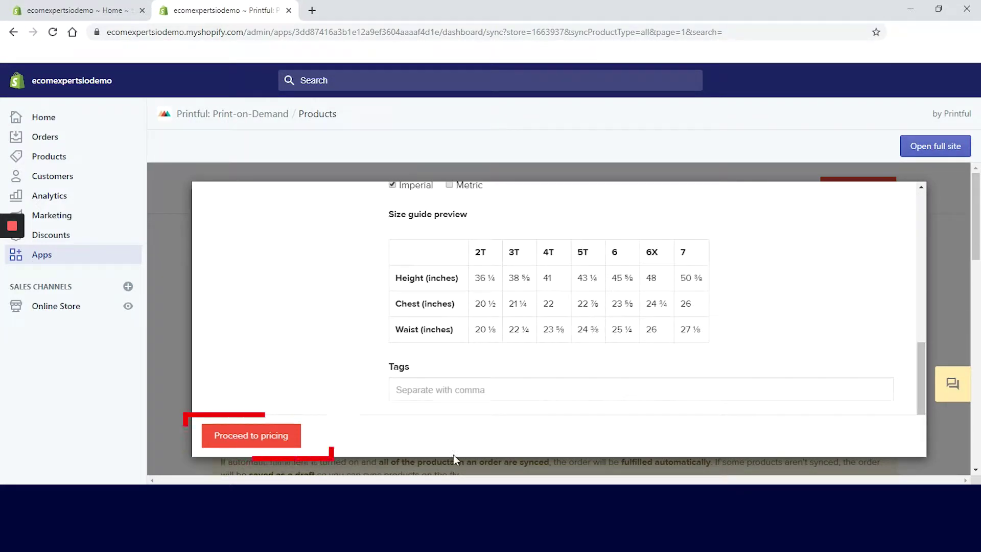
{"action": "left_click", "coordinate": [244, 437]}
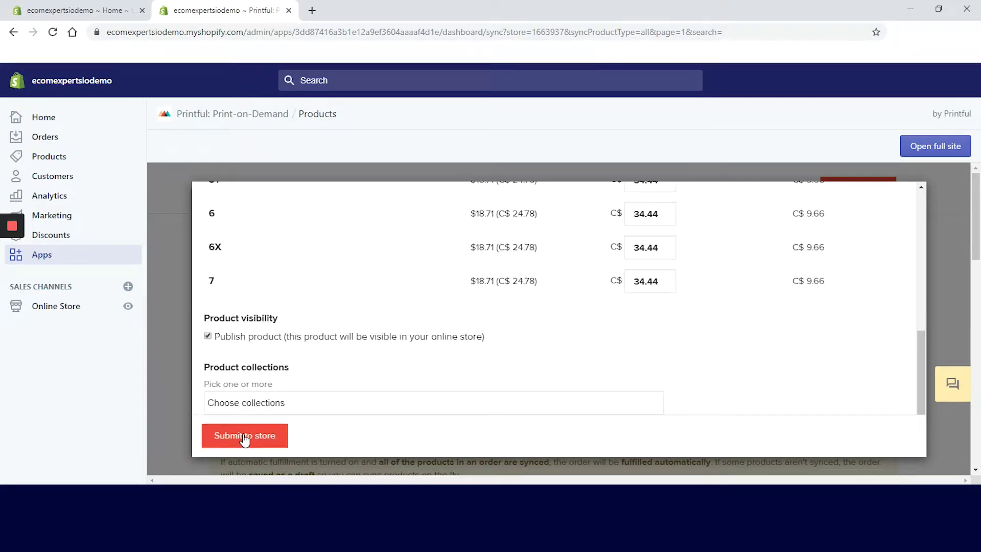
Add the product to the Home page collection
{"action": "left_click_drag", "start_coordinate": [920, 351], "coordinate": [953, 180]}
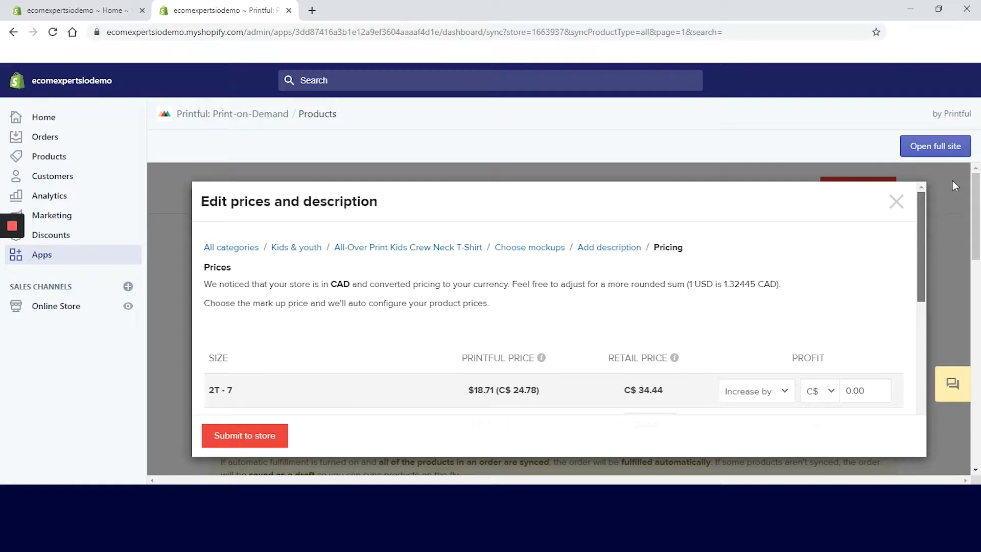
{"action": "left_click_drag", "start_coordinate": [953, 180], "coordinate": [916, 371]}
{"action": "left_click", "coordinate": [603, 380]}
{"action": "left_click", "coordinate": [461, 417]}
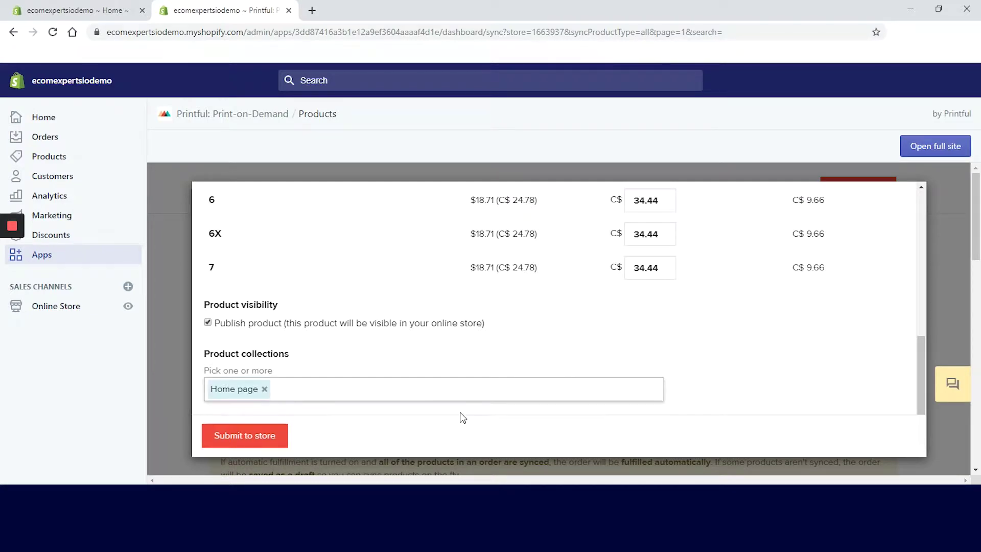
Submit the Back to School T-Shirt to Shopify and check its storefront page
{"action": "left_click", "coordinate": [232, 442]}
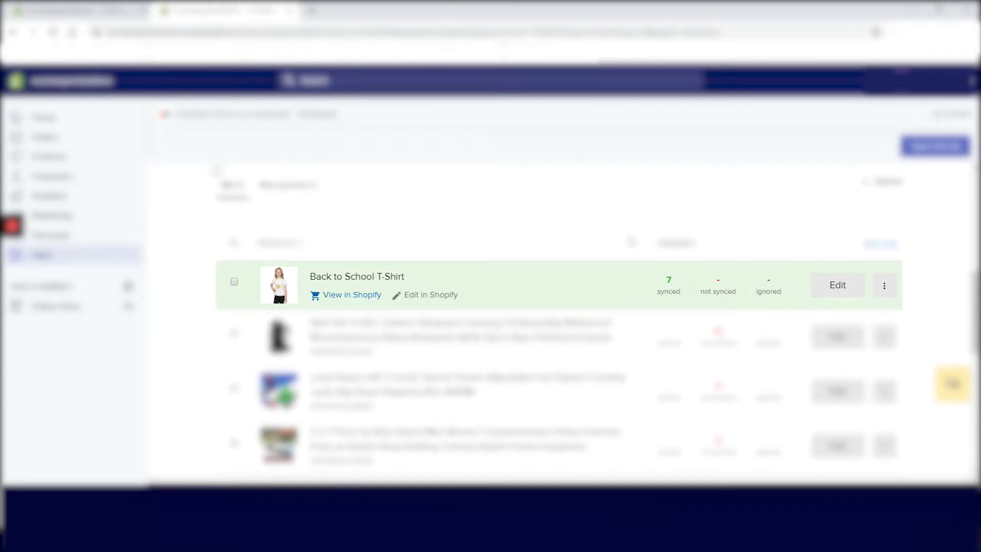
{"action": "left_click", "coordinate": [354, 297]}
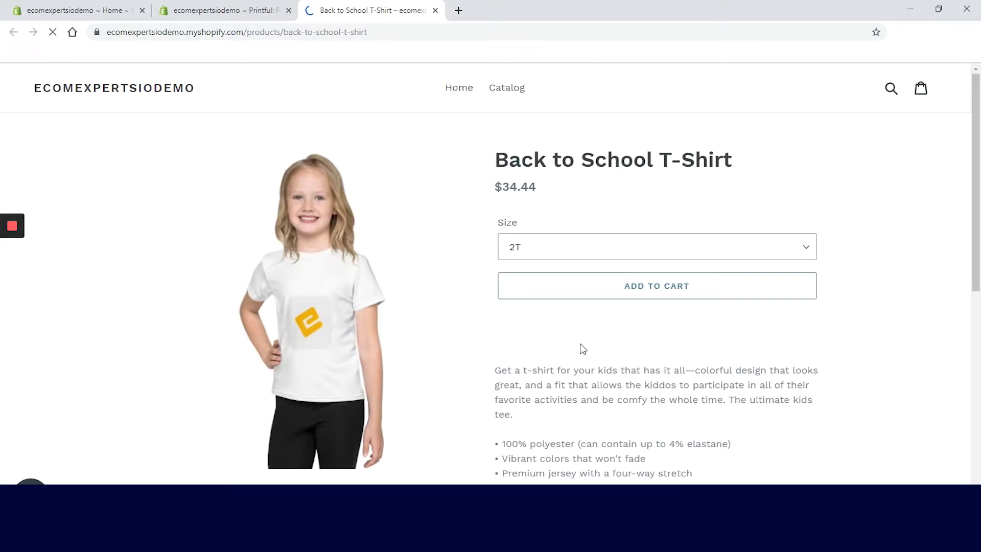
{"action": "left_click", "coordinate": [434, 10]}
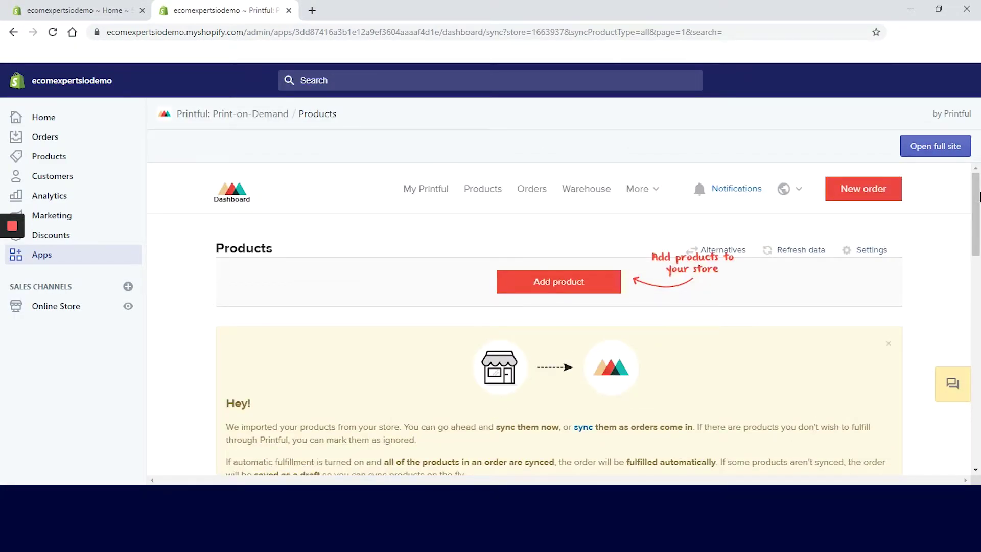
Scroll through the My Printful dashboard, dismiss the support chat, then go to Orders
{"action": "left_click", "coordinate": [427, 190]}
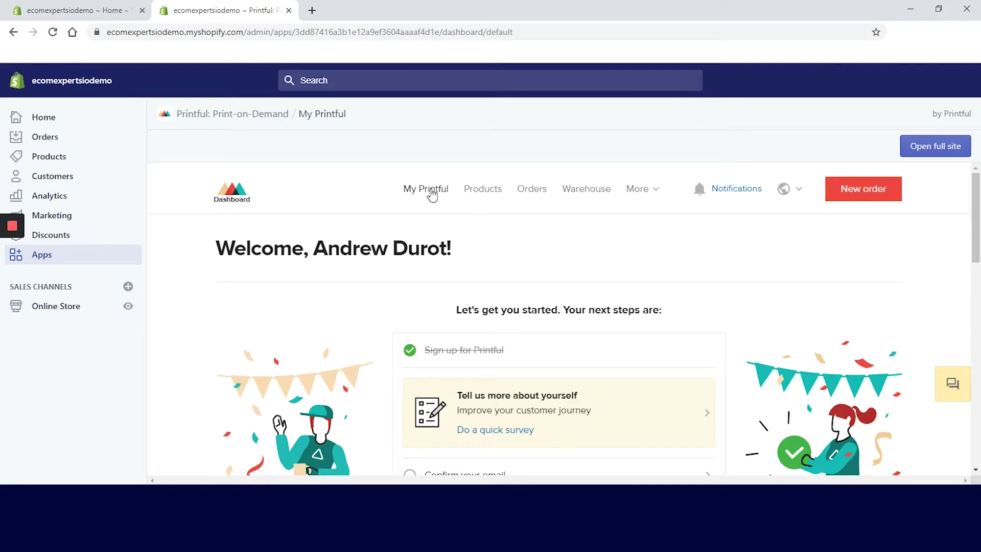
{"action": "scroll", "coordinate": [831, 274], "scroll_direction": "down", "scroll_amount": 15}
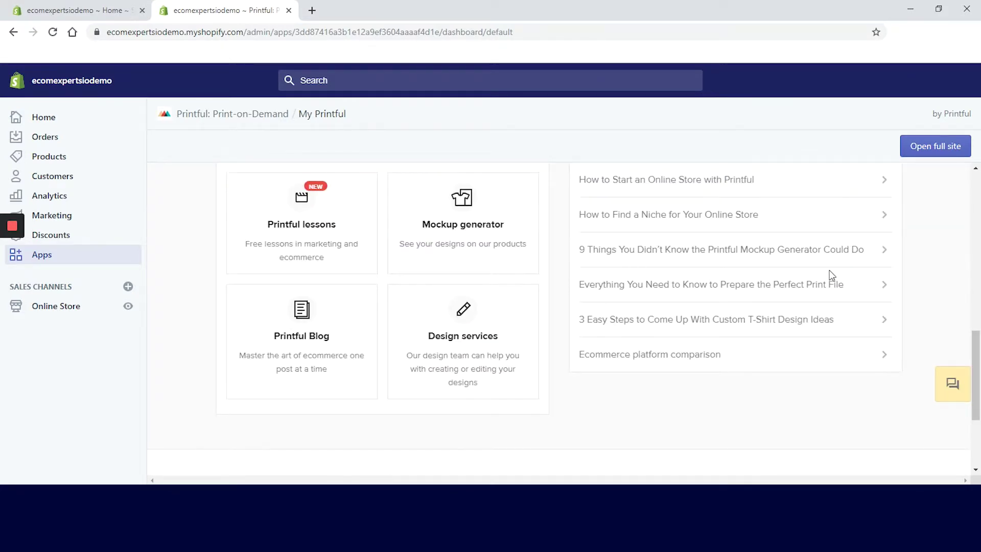
{"action": "scroll", "coordinate": [832, 276], "scroll_direction": "up", "scroll_amount": 4}
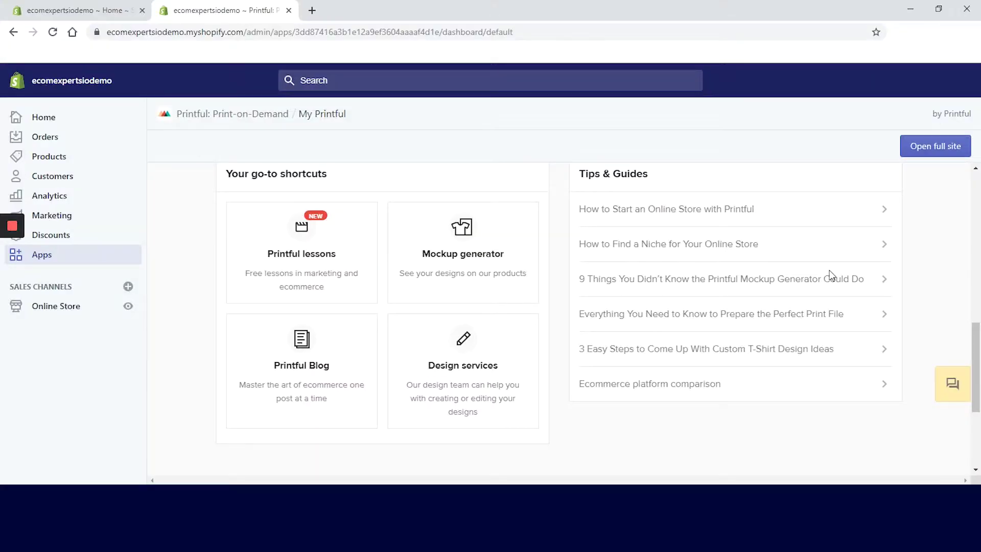
{"action": "scroll", "coordinate": [830, 276], "scroll_direction": "up", "scroll_amount": 10}
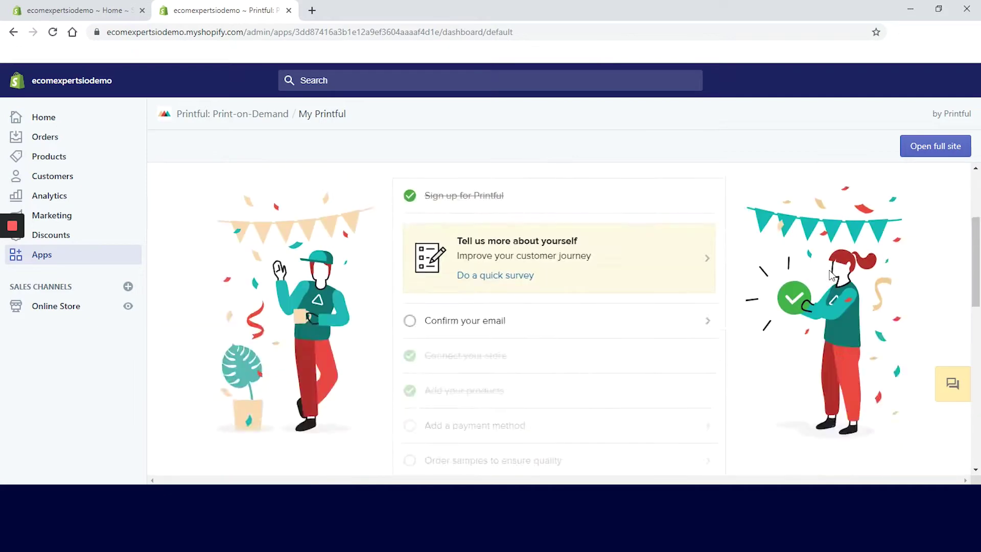
{"action": "left_click", "coordinate": [950, 394]}
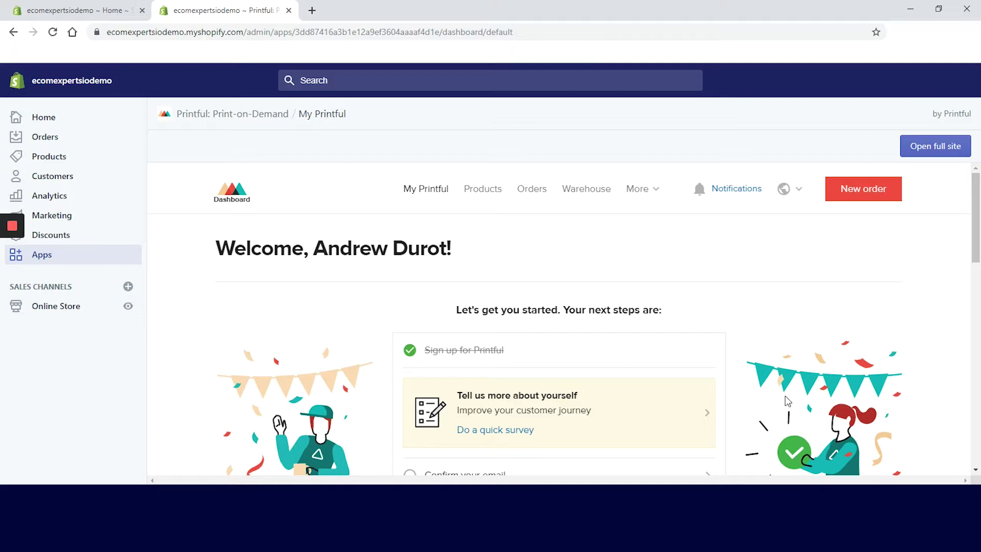
{"action": "left_click", "coordinate": [521, 192]}
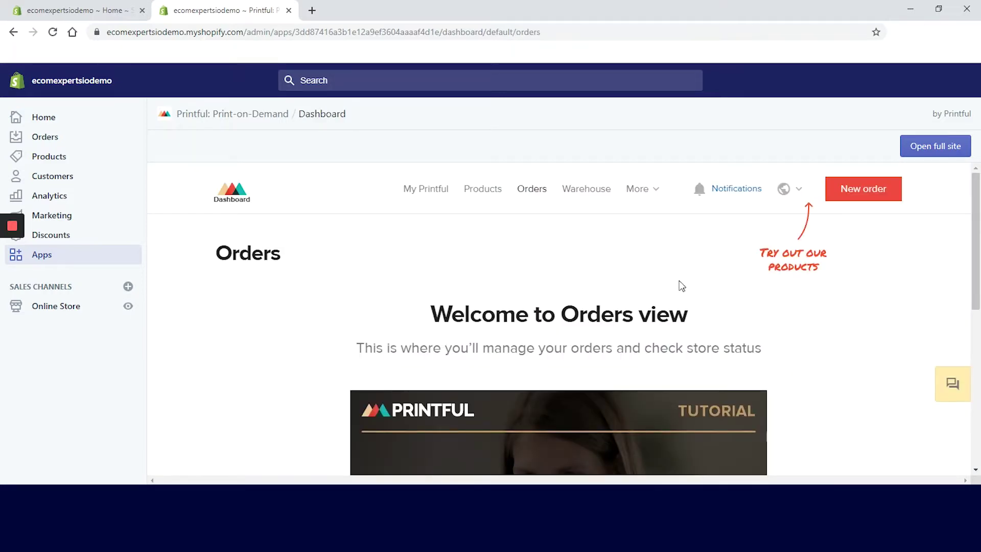
Scroll through the Orders view, then open the File library from the More menu
{"action": "scroll", "coordinate": [679, 281], "scroll_direction": "down", "scroll_amount": 3}
{"action": "scroll", "coordinate": [679, 278], "scroll_direction": "down", "scroll_amount": 3}
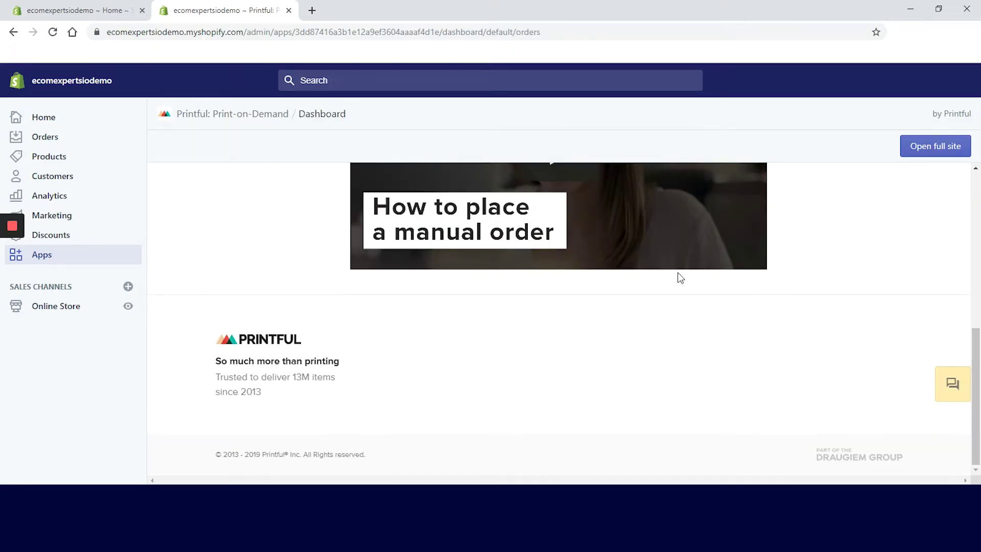
{"action": "scroll", "coordinate": [680, 278], "scroll_direction": "up", "scroll_amount": 3}
{"action": "scroll", "coordinate": [677, 278], "scroll_direction": "up", "scroll_amount": 3}
{"action": "left_click", "coordinate": [646, 190]}
{"action": "left_click", "coordinate": [649, 226]}
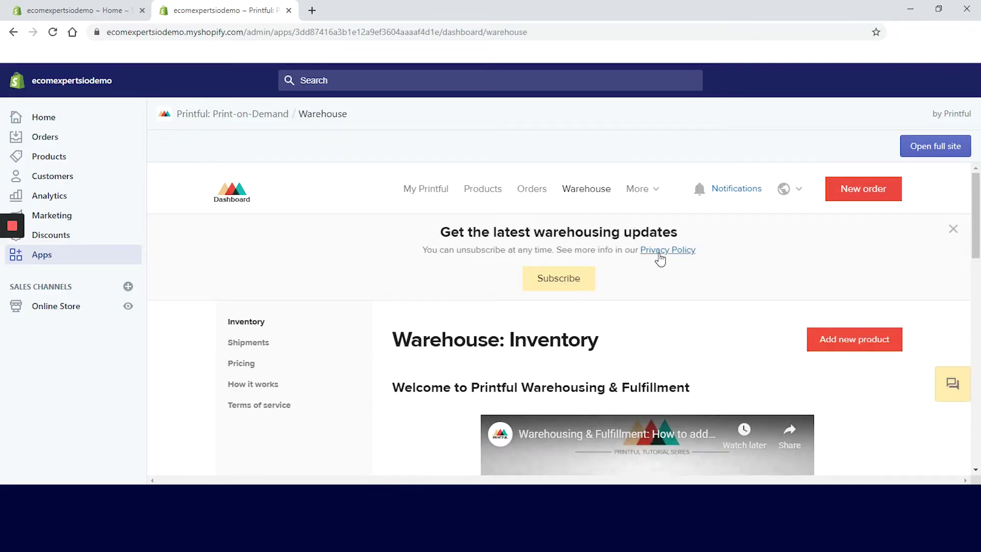
{"action": "scroll", "coordinate": [660, 260], "scroll_direction": "down", "scroll_amount": 10}
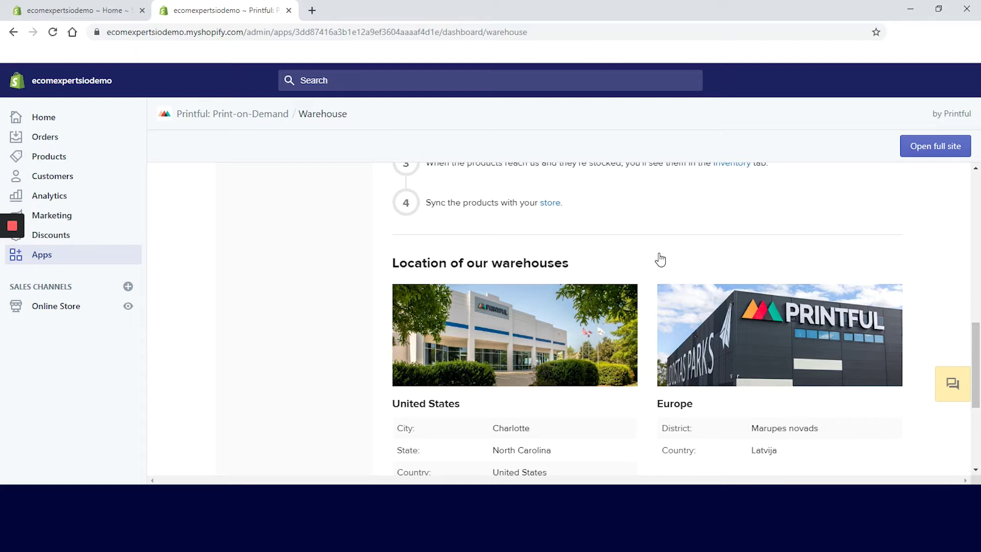
{"action": "scroll", "coordinate": [660, 259], "scroll_direction": "up", "scroll_amount": 3}
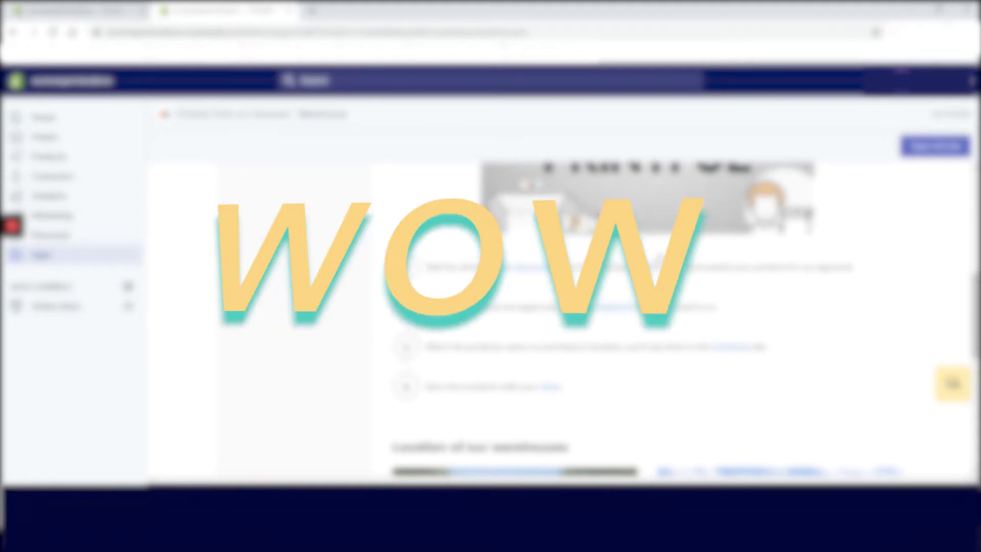
Open the Discounts page from the More menu to review the account's volume discounts
{"action": "scroll", "coordinate": [843, 287], "scroll_direction": "down", "scroll_amount": 6}
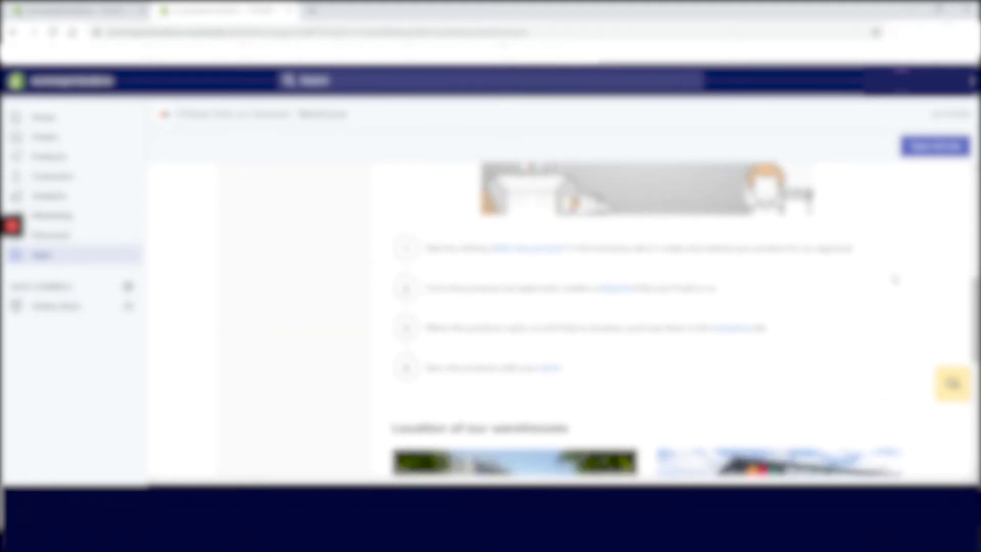
{"action": "scroll", "coordinate": [842, 287], "scroll_direction": "up", "scroll_amount": 3}
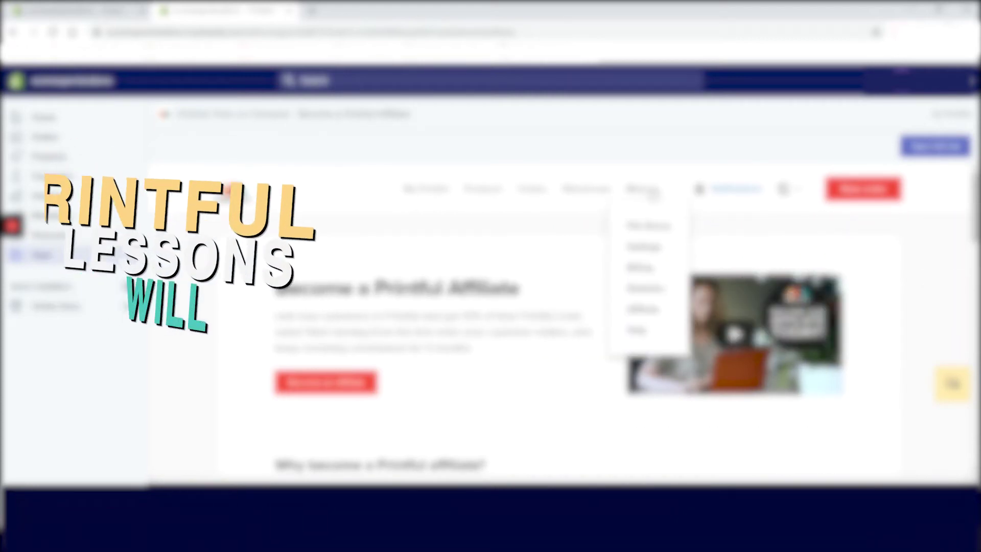
{"action": "left_click", "coordinate": [646, 292]}
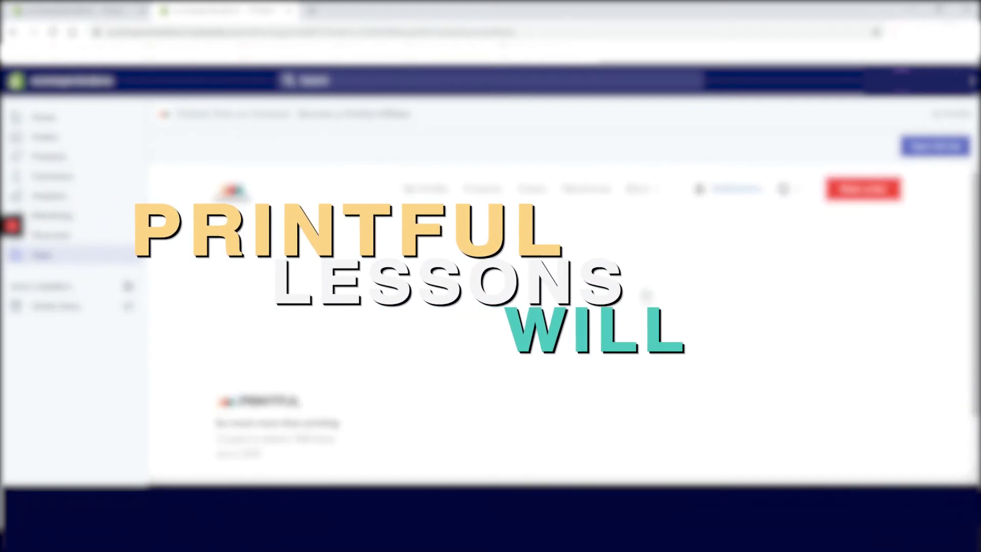
{"action": "scroll", "coordinate": [562, 307], "scroll_direction": "down", "scroll_amount": 3}
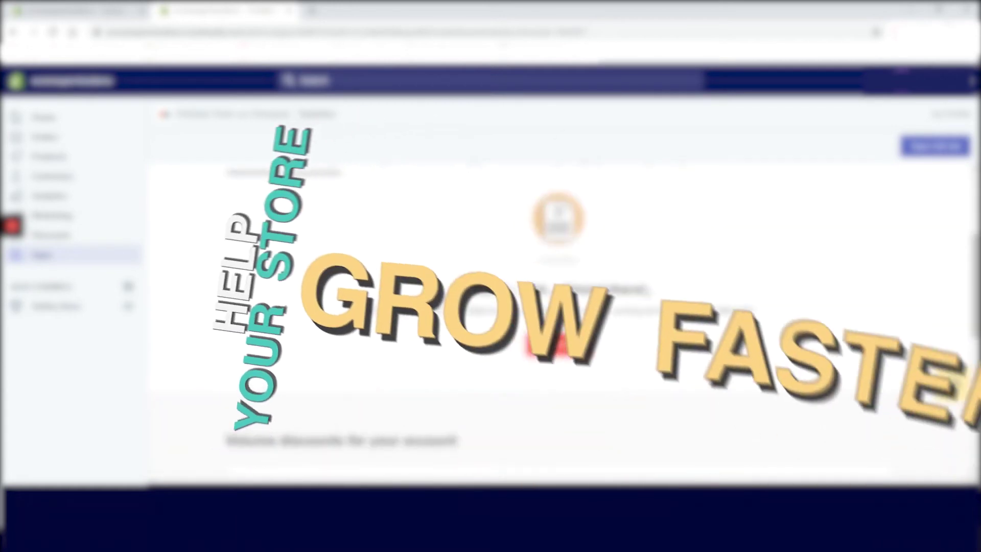